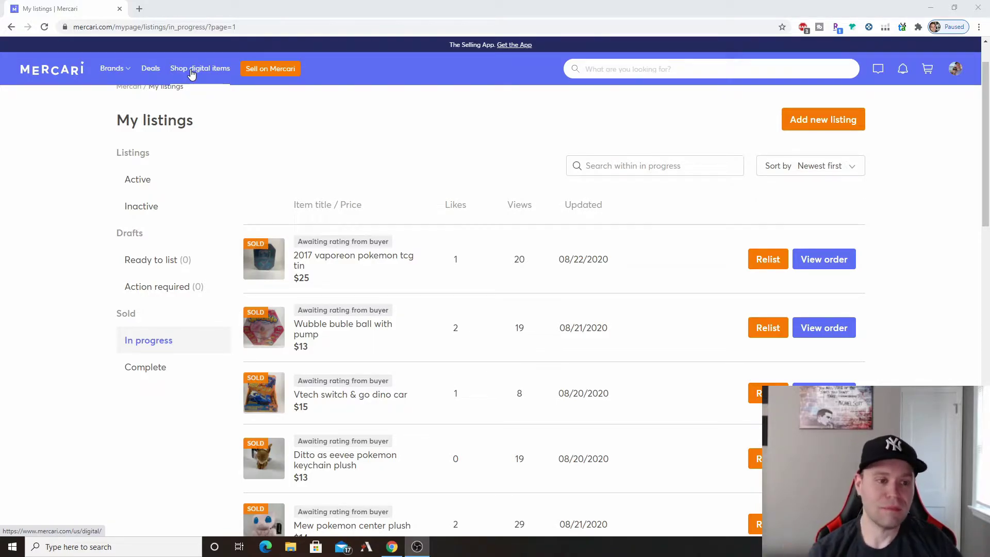
# Open pirateship.com in a new tab and log in to reach Manage Batches
pyautogui.click(141, 7)
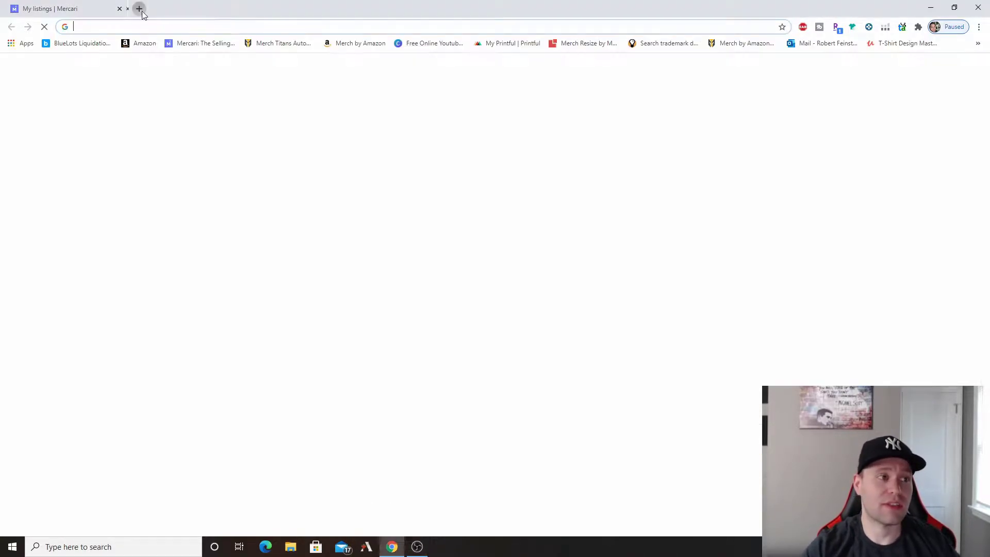
pyautogui.write('pirate ship')
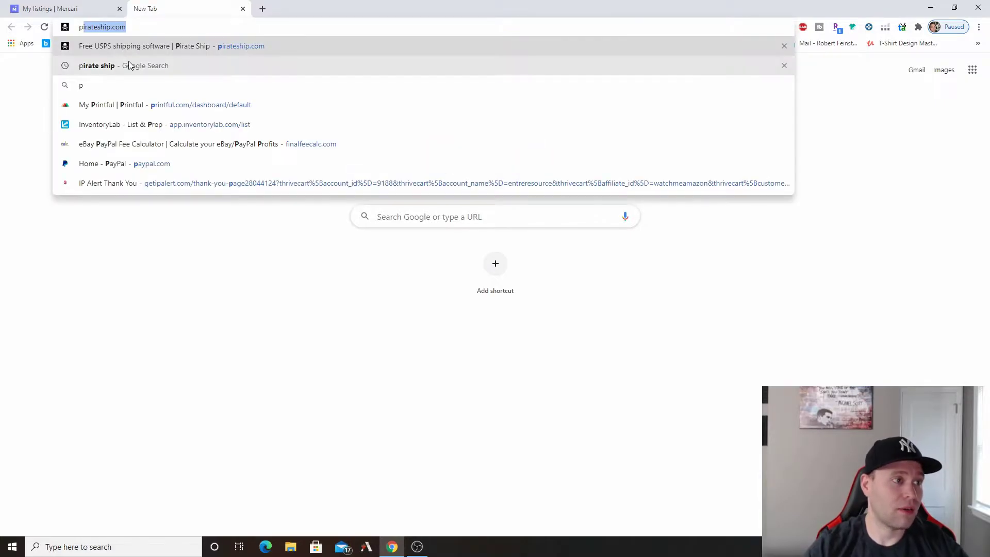
pyautogui.click(128, 63)
pyautogui.click(174, 149)
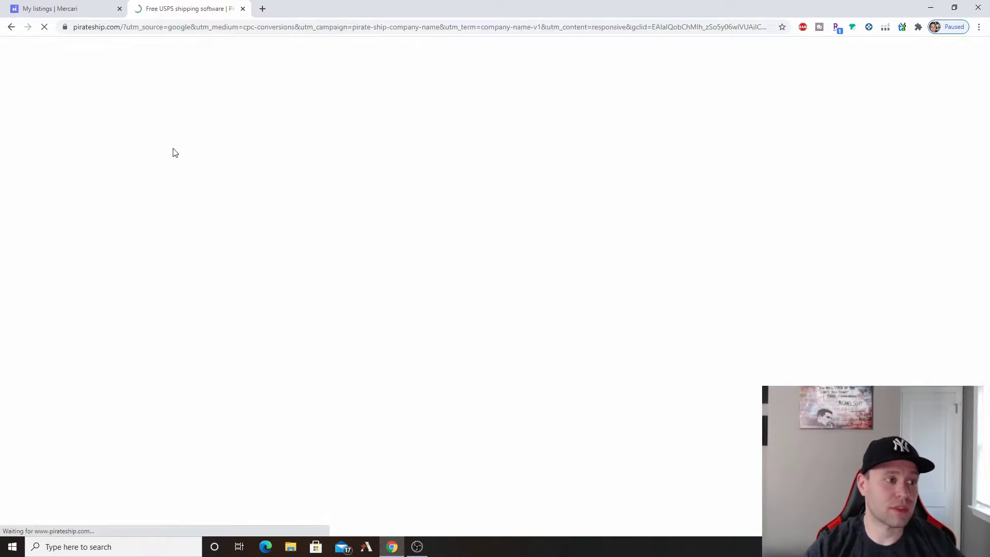
pyautogui.click(603, 75)
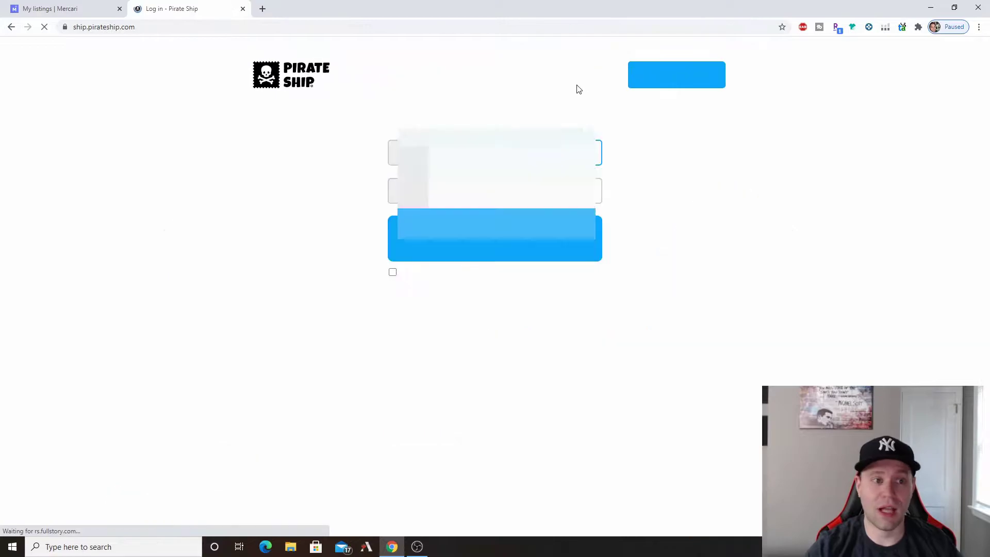
pyautogui.click(473, 240)
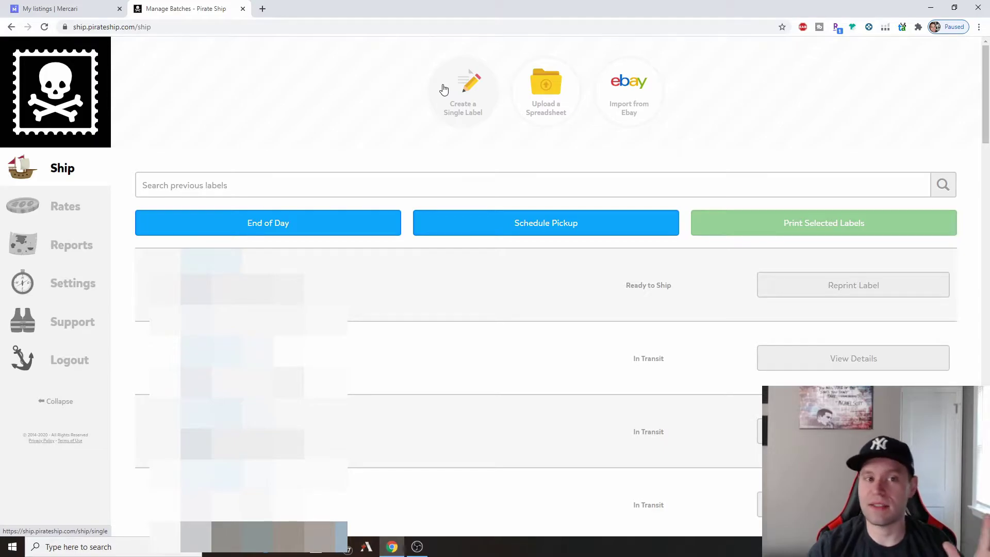
# Open the Vaporeon tin's Mercari order details after confirming account ownership
pyautogui.click(92, 8)
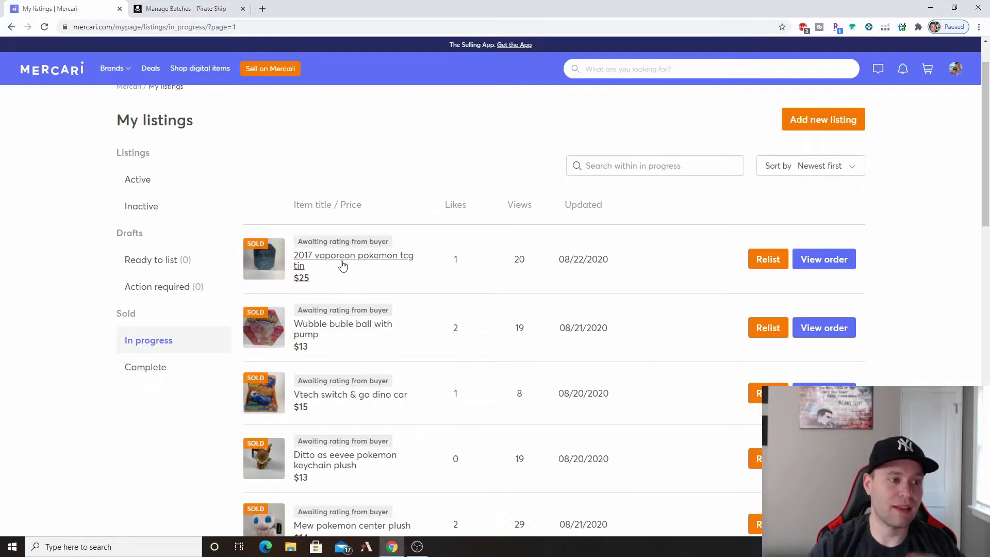
pyautogui.click(822, 260)
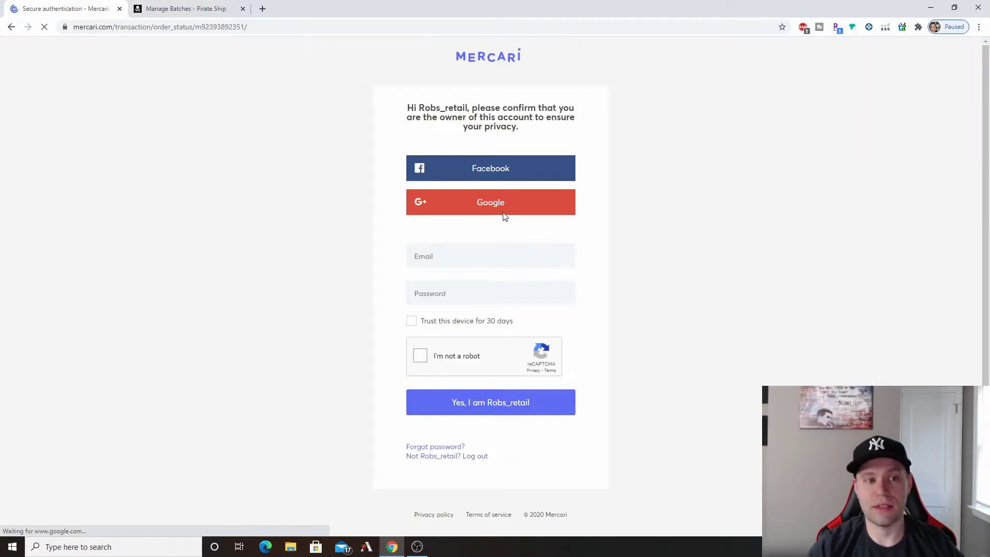
pyautogui.click(492, 168)
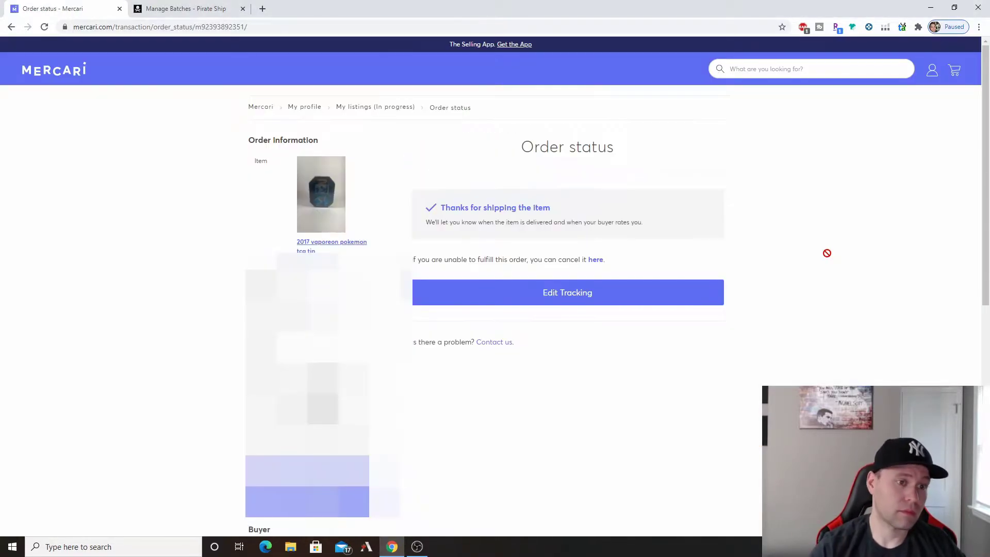
pyautogui.scroll(-2, 820, 249)
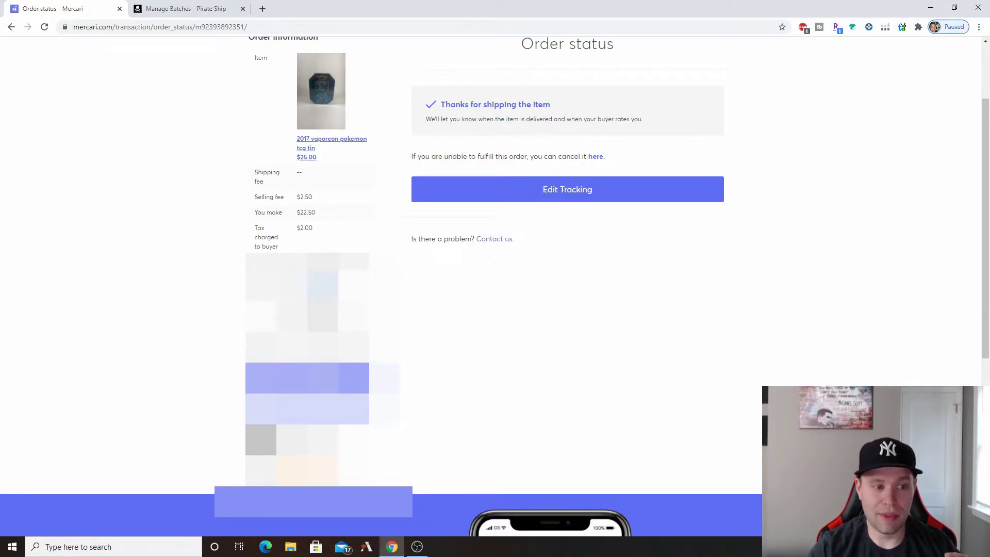
pyautogui.rightClick(412, 295)
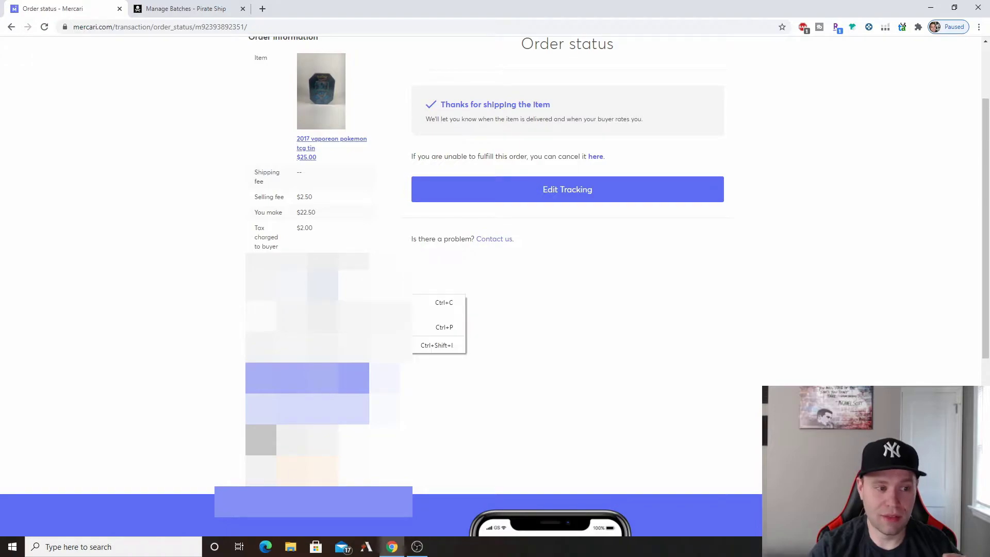
pyautogui.click(181, 9)
# Start a single shipping label with the recipient Name field selected
pyautogui.click(459, 95)
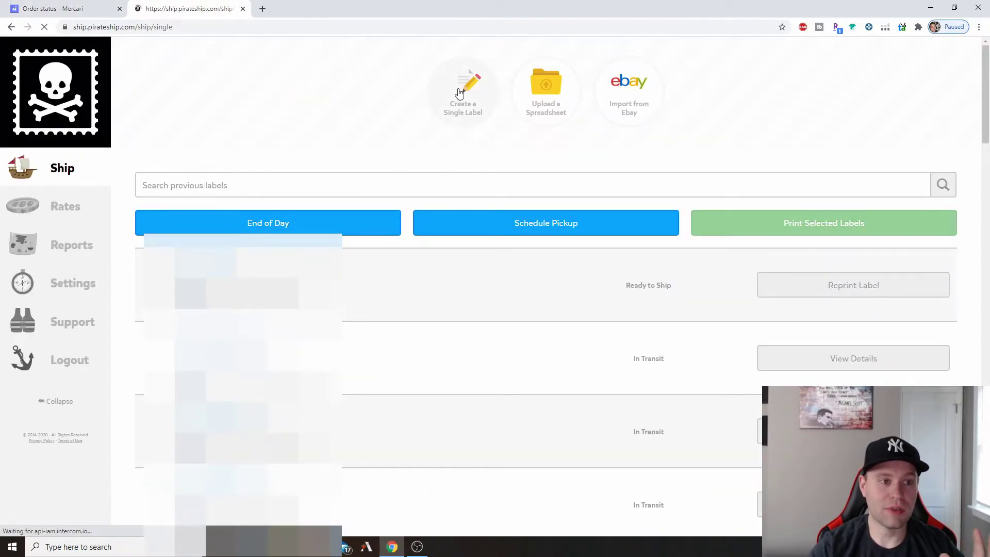
pyautogui.click(191, 169)
pyautogui.rightClick(191, 168)
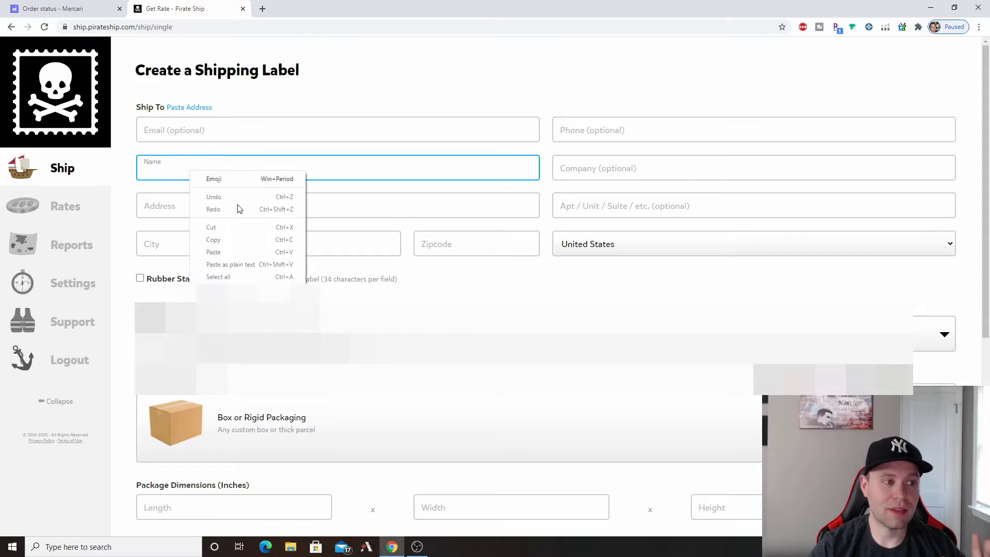
# Copy the buyer's name from the Mercari order into the recipient Name field
pyautogui.click(62, 9)
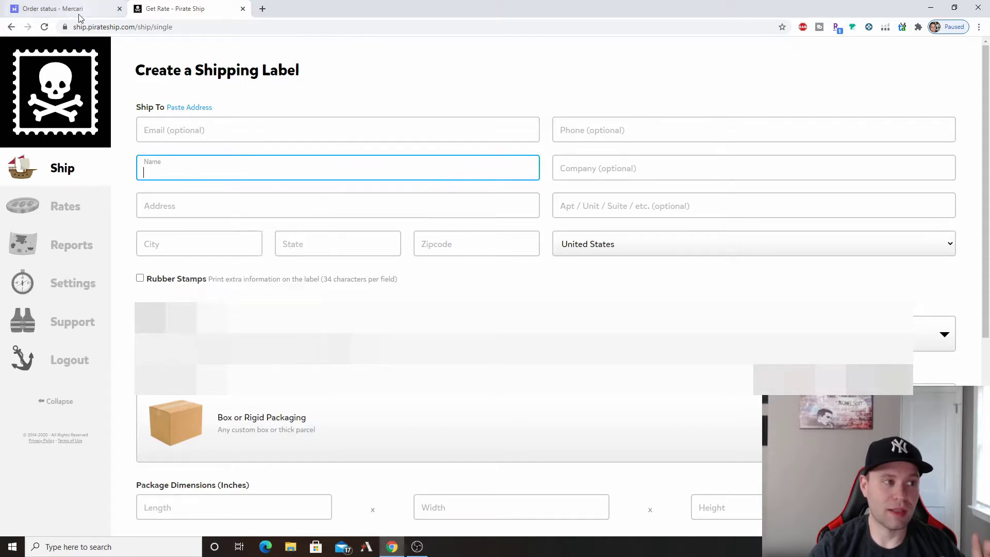
pyautogui.rightClick(428, 292)
pyautogui.click(445, 299)
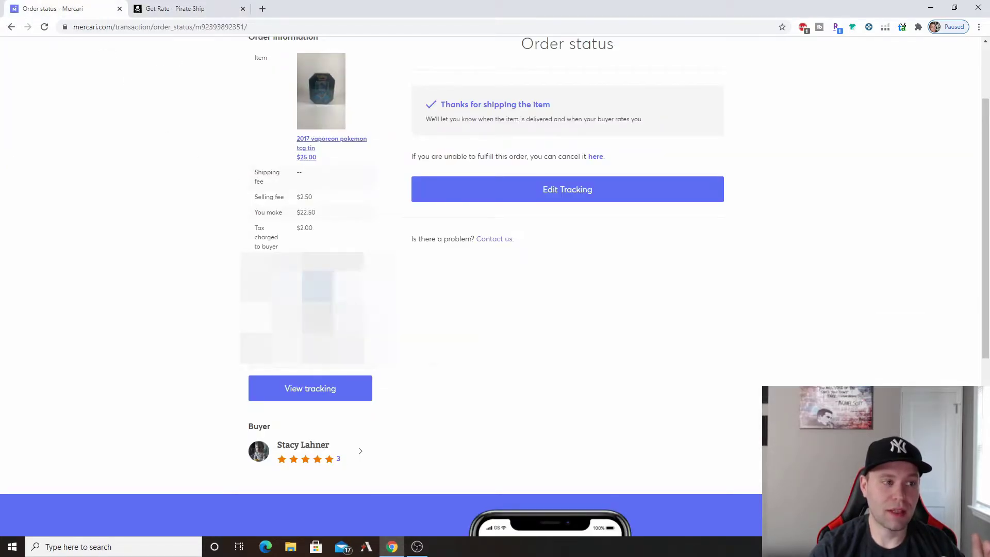
pyautogui.click(170, 9)
pyautogui.rightClick(262, 162)
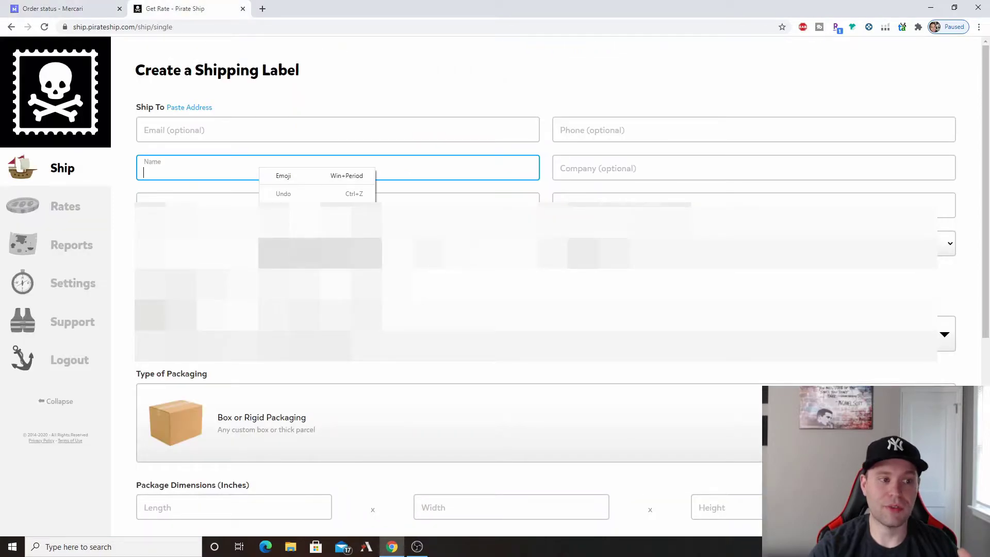
pyautogui.click(280, 255)
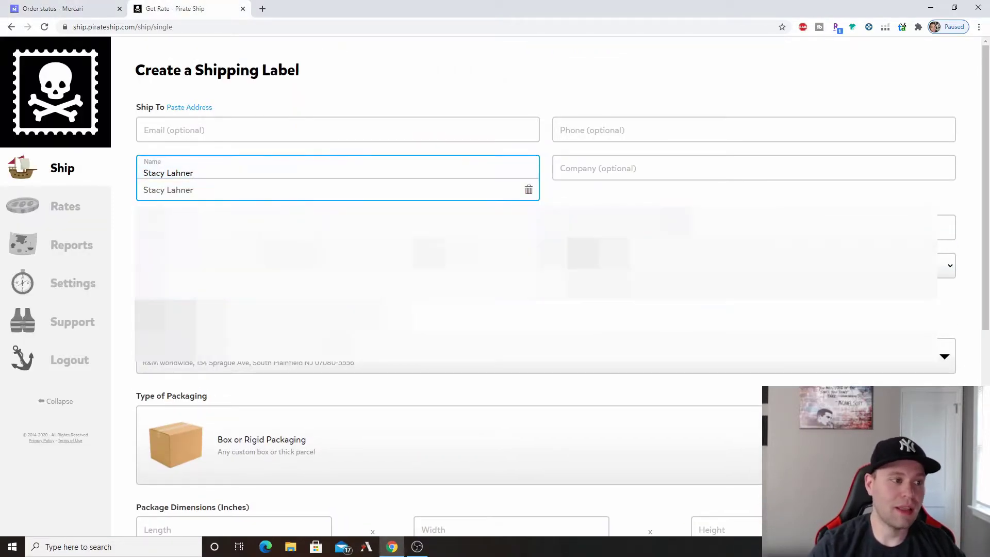
pyautogui.click(252, 194)
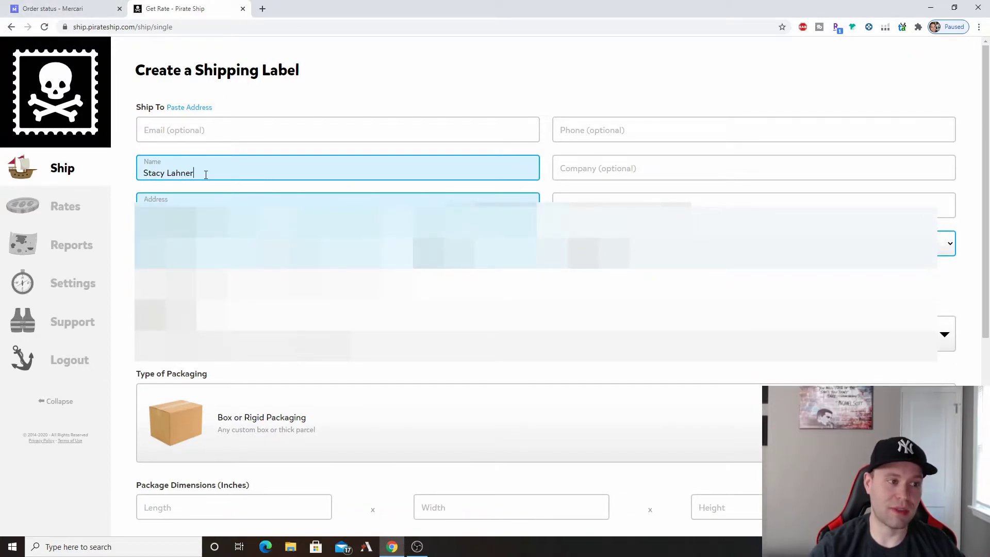
pyautogui.click(48, 6)
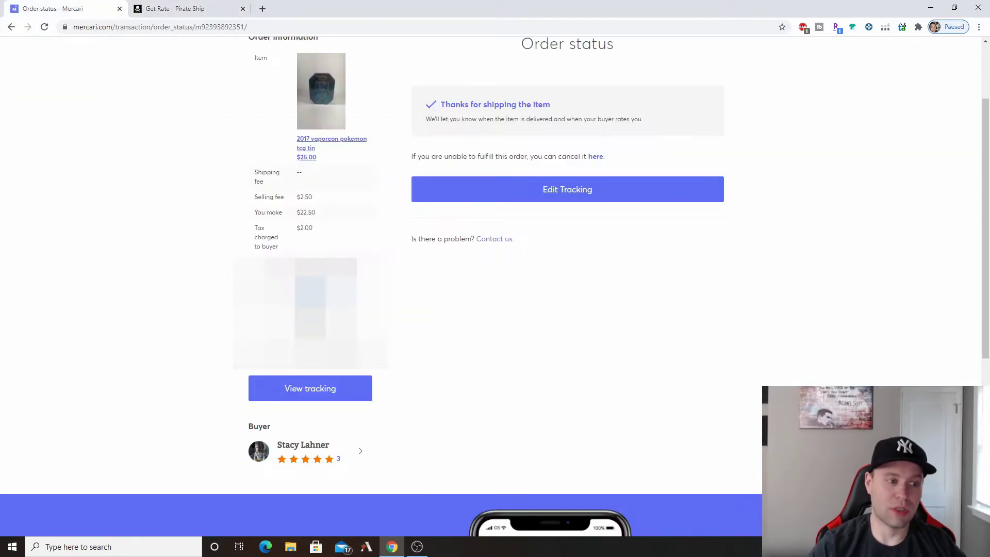
pyautogui.hotkey('ctrl', 'Tab')
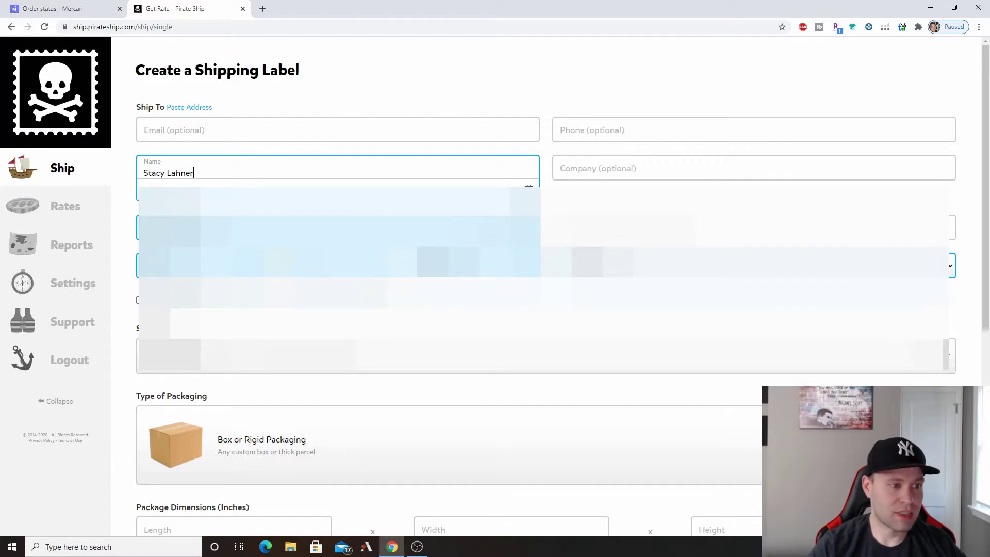
pyautogui.scroll(-1, 393, 320)
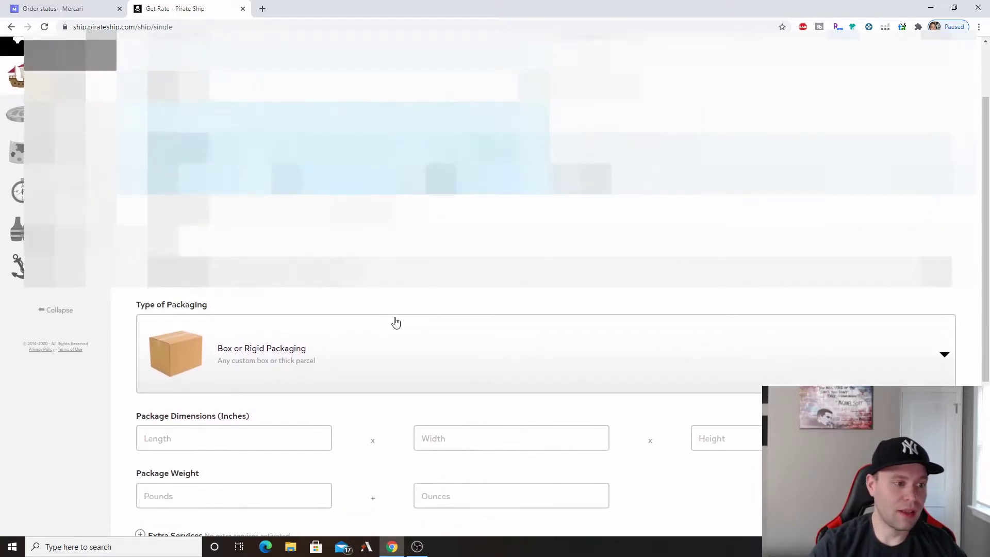
pyautogui.scroll(-1, 368, 282)
pyautogui.scroll(-1, 380, 263)
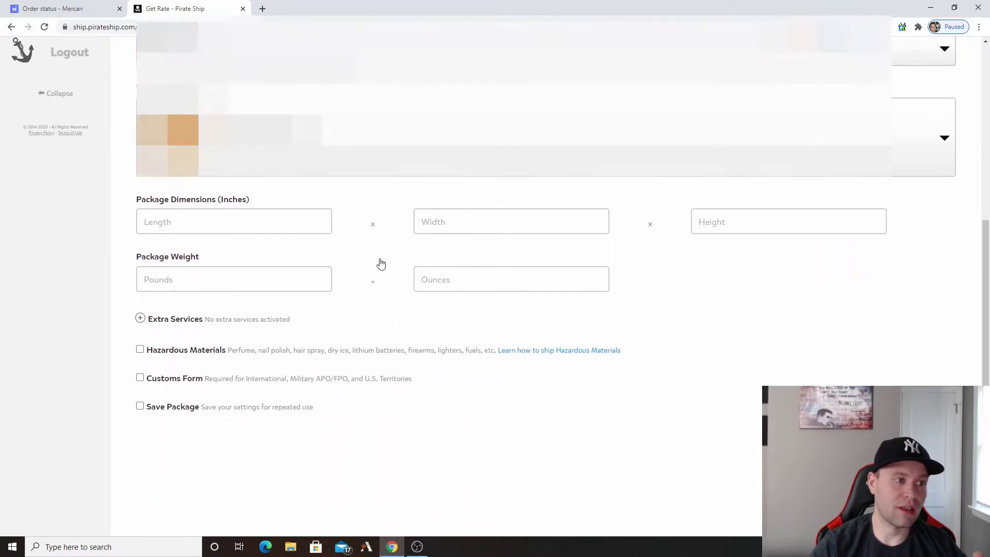
pyautogui.scroll(1, 380, 263)
# Set Envelope/Poly Bag packaging at 9 x 6 inches and 5 ounces
pyautogui.click(367, 182)
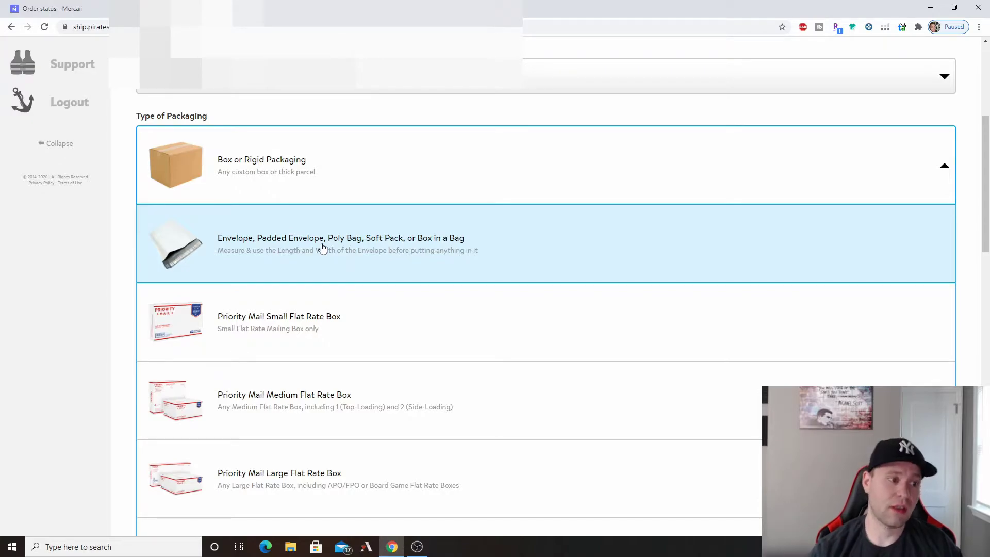
pyautogui.click(322, 244)
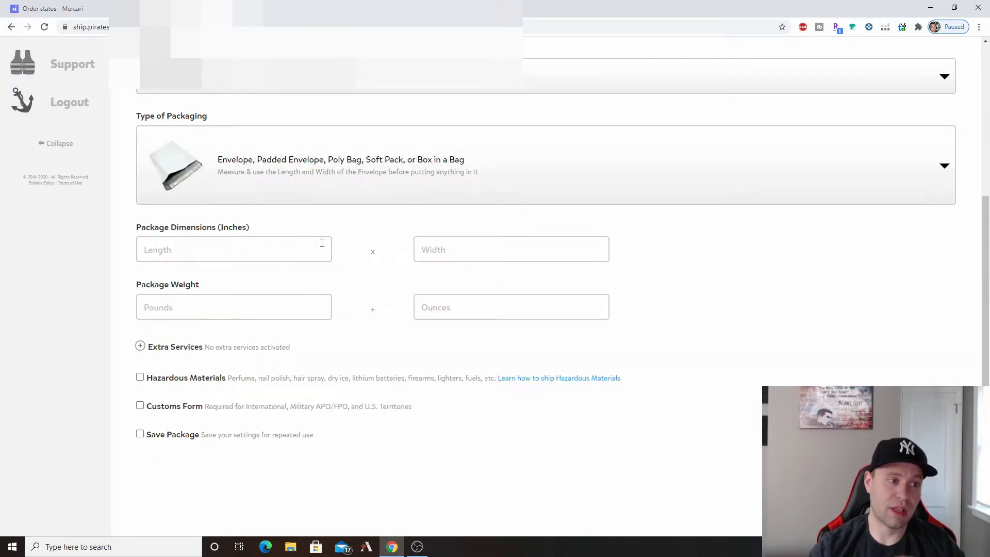
pyautogui.click(236, 241)
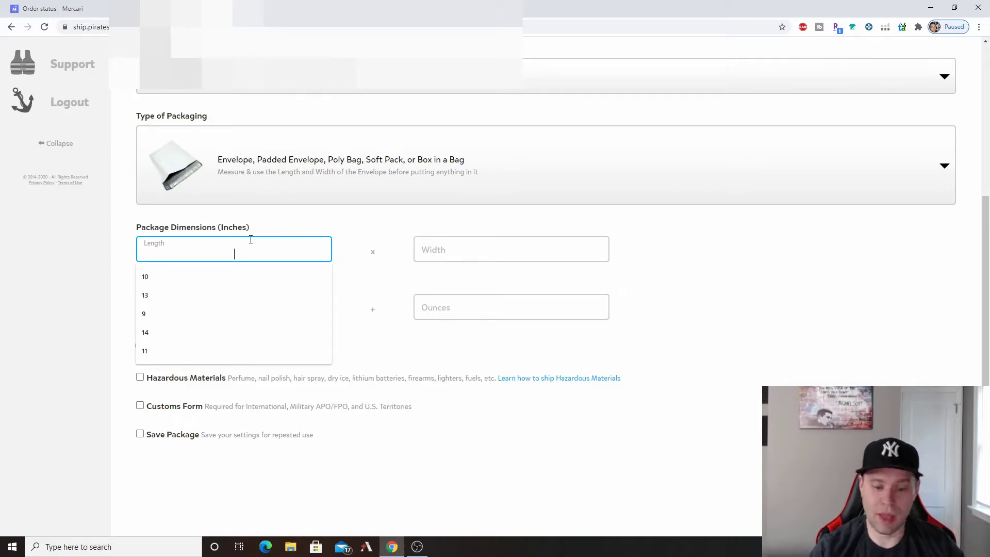
pyautogui.write('9')
pyautogui.click(457, 253)
pyautogui.write('6')
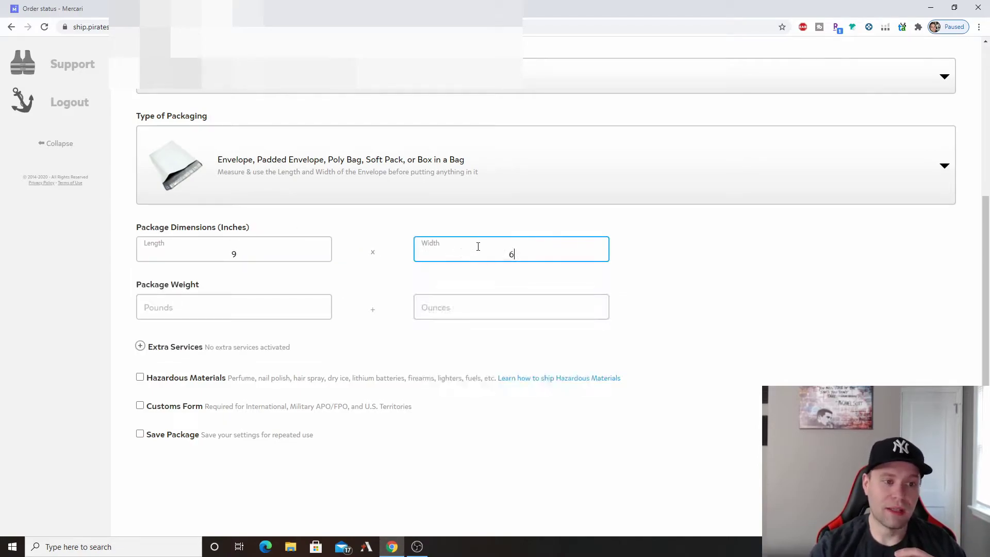
pyautogui.click(763, 272)
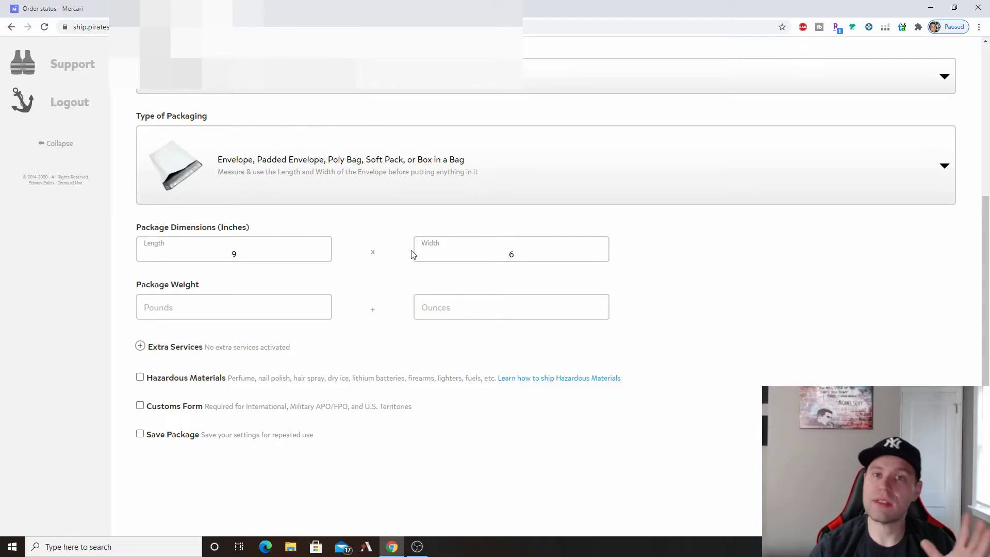
pyautogui.click(473, 307)
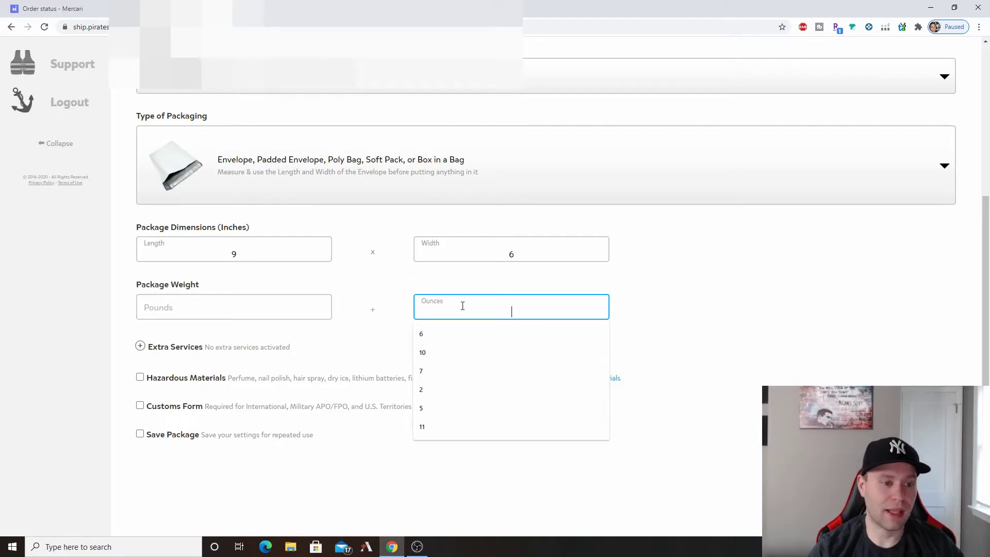
pyautogui.write('5')
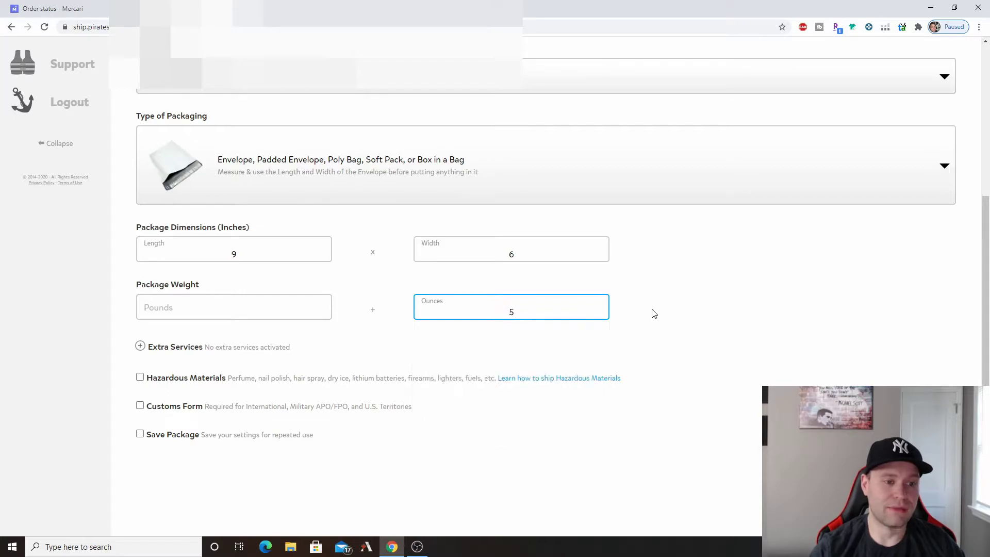
# Complete the 5 oz weight and reach purchase with First Class Package at $3.25
pyautogui.click(653, 313)
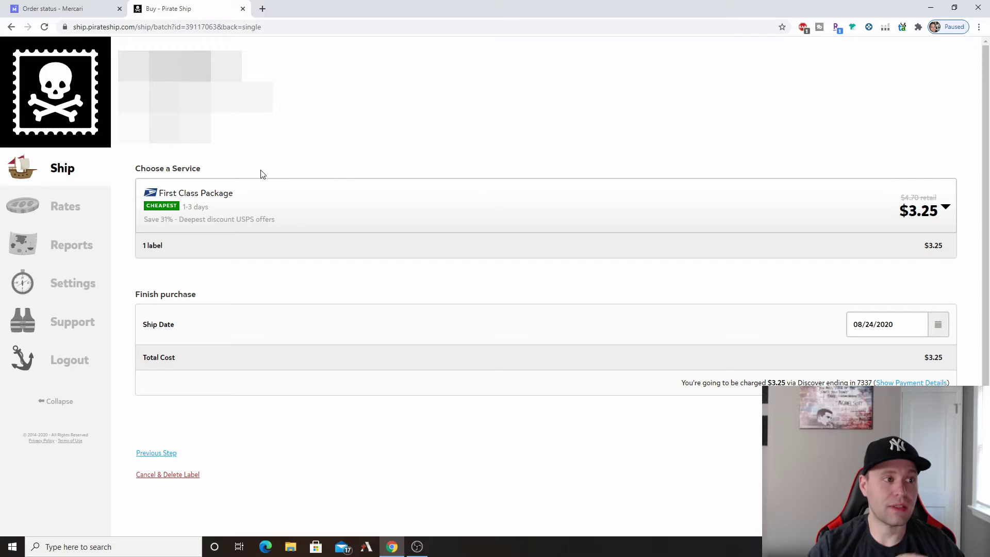
# Reprint the ready-to-ship label from Pirate Ship's Ship list
pyautogui.click(89, 10)
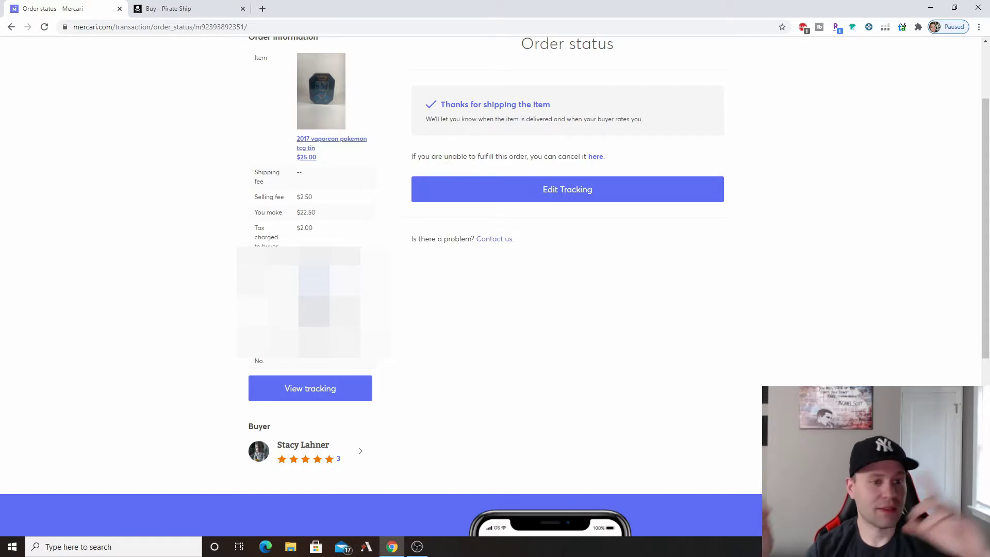
pyautogui.click(187, 10)
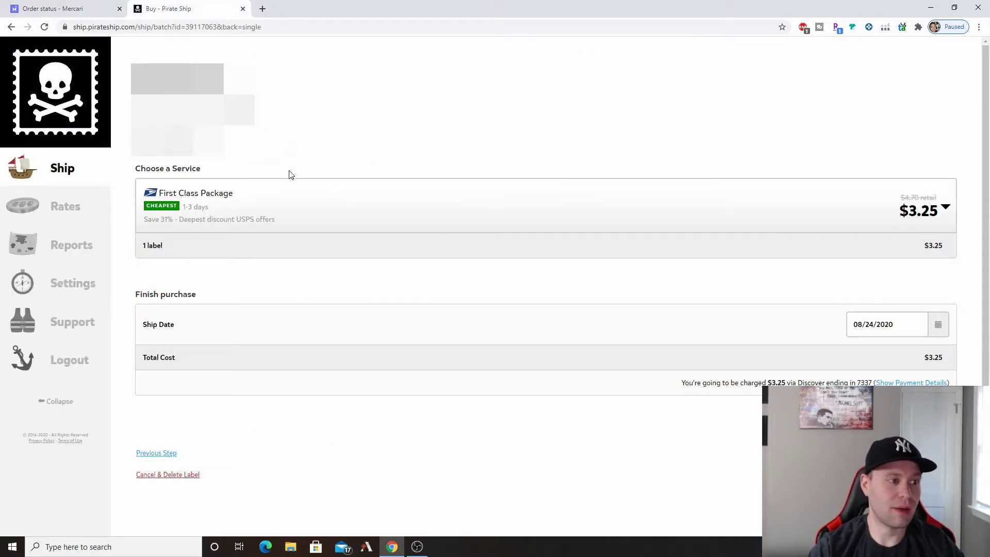
pyautogui.click(64, 177)
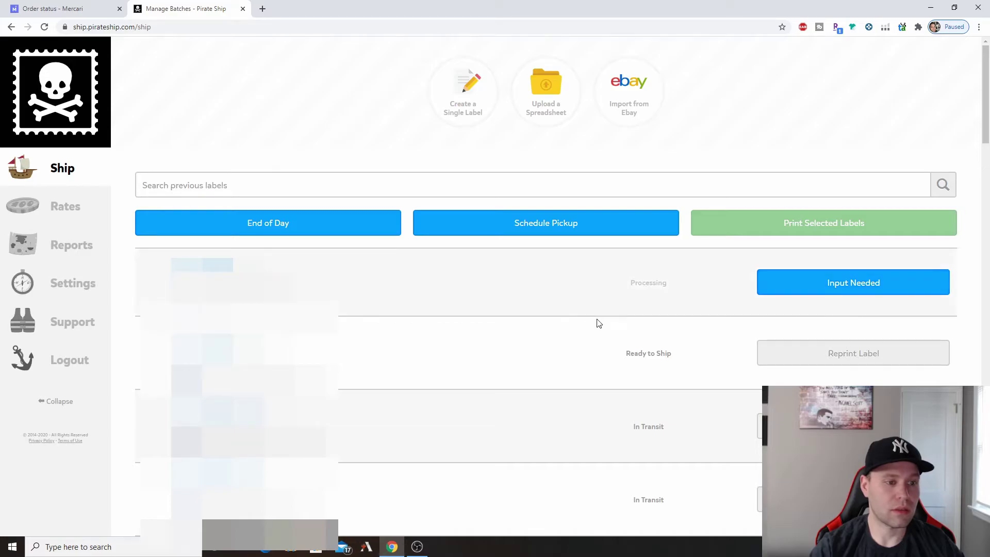
pyautogui.click(784, 366)
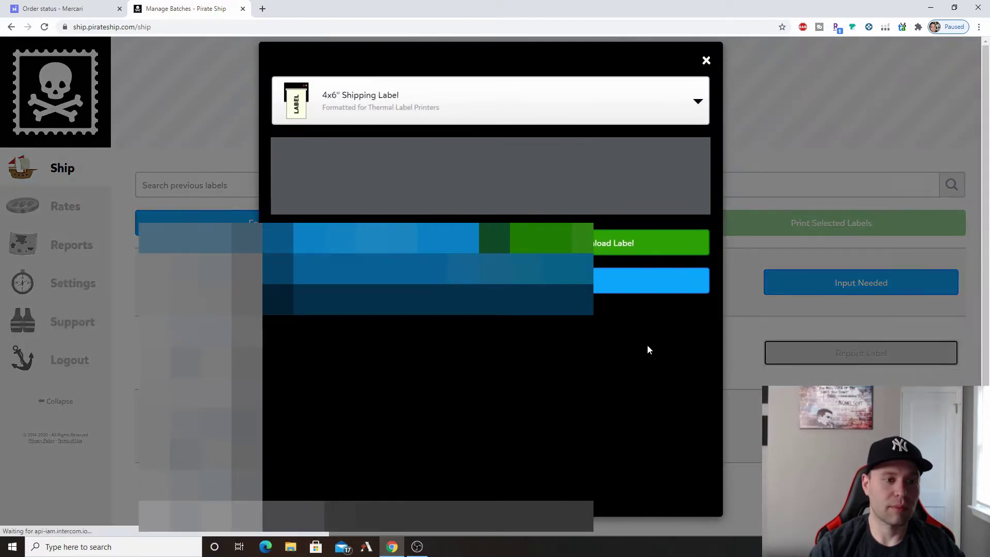
pyautogui.scroll(-1, 602, 233)
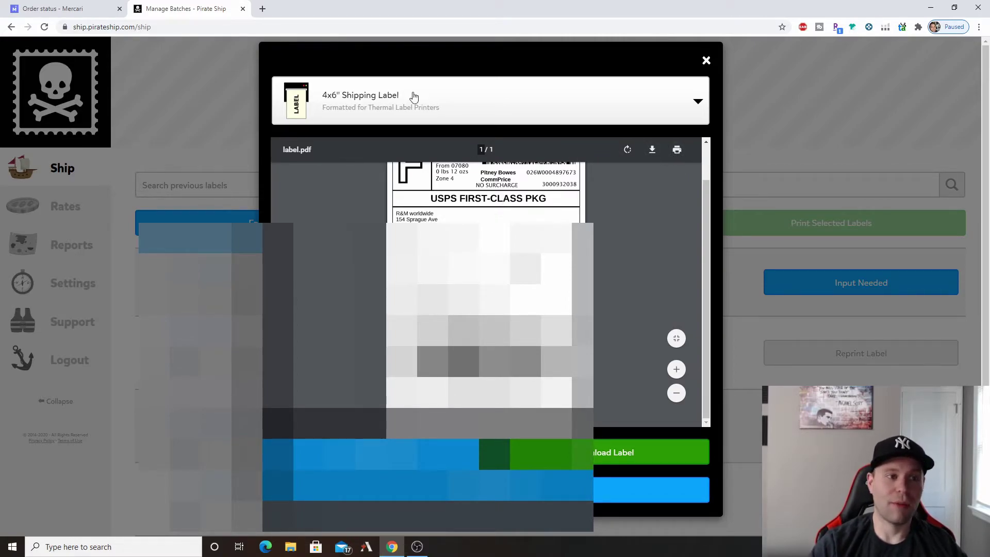
# Keep the 4x6" label format and bring up the label's print preview
pyautogui.click(473, 110)
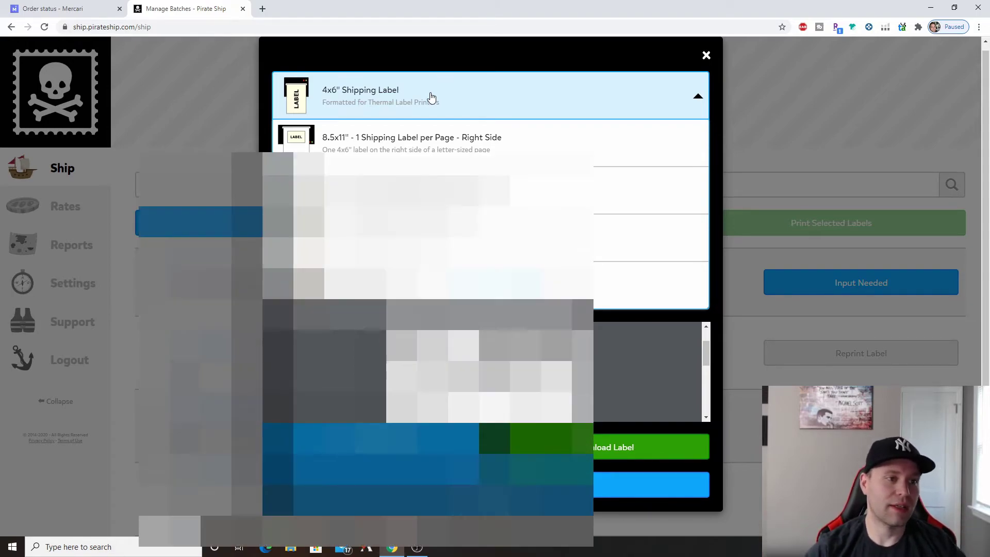
pyautogui.click(430, 97)
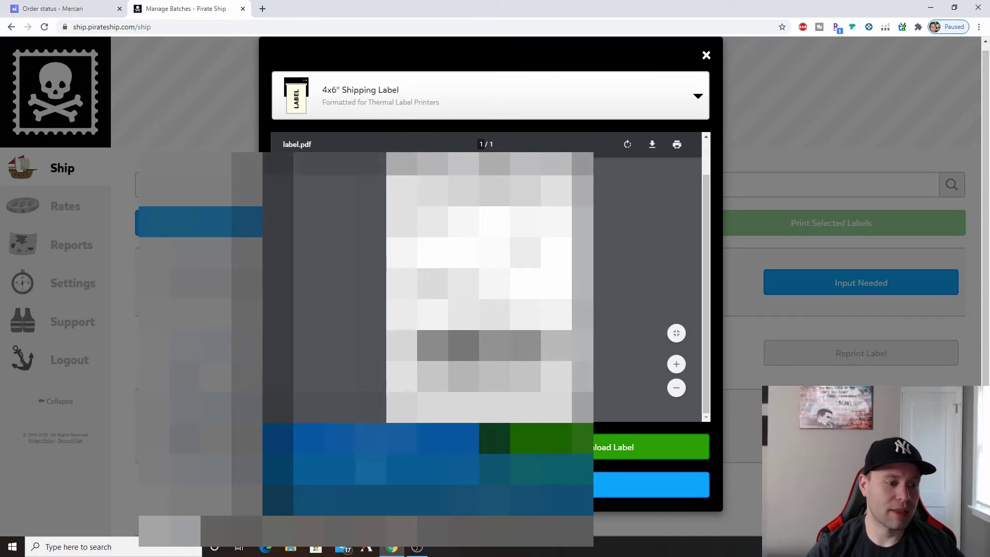
pyautogui.click(678, 146)
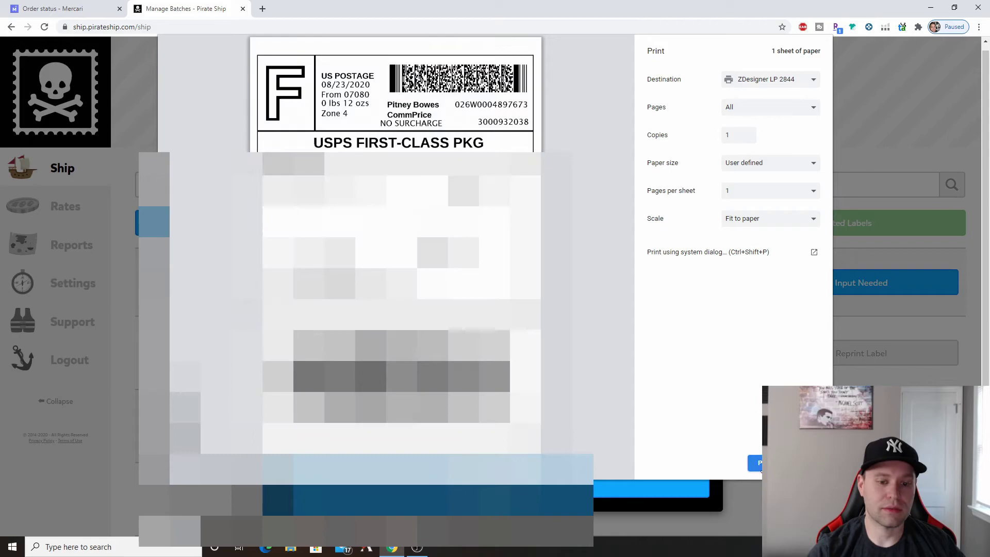
# Print the 4x6 label on the ZDesigner printer
pyautogui.click(752, 468)
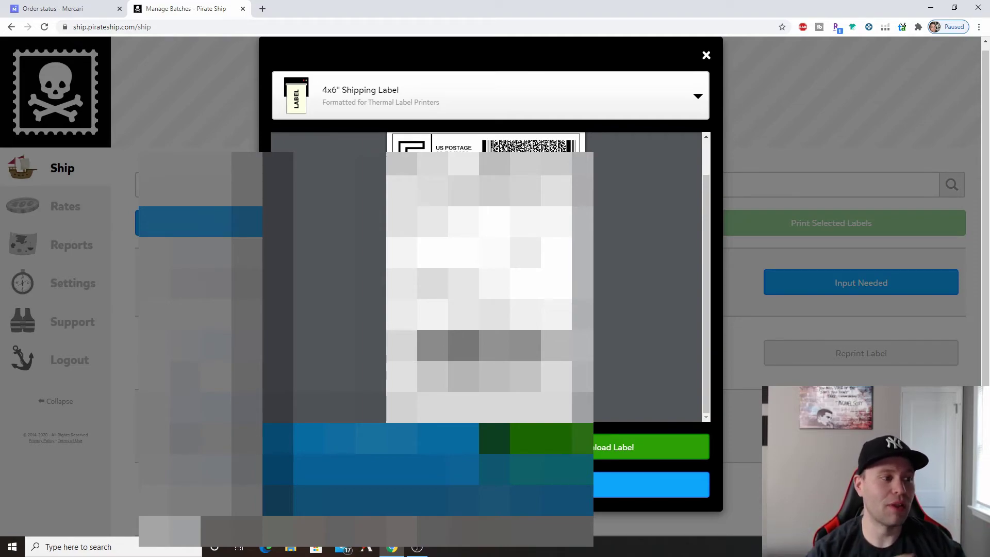
# Close the shipping label viewer
pyautogui.click(706, 55)
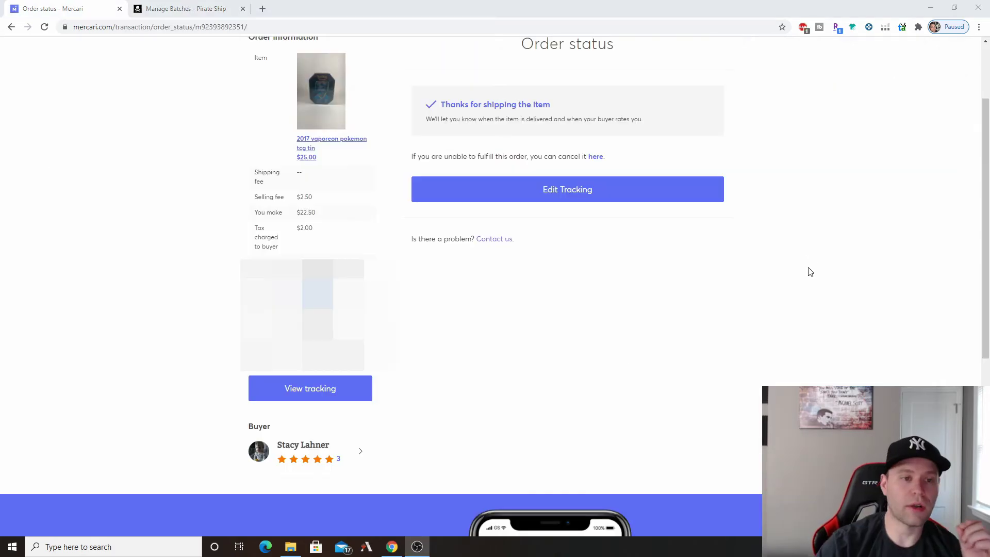
# Edit the Vaporeon order's tracking info and choose USPS as the carrier
pyautogui.click(525, 192)
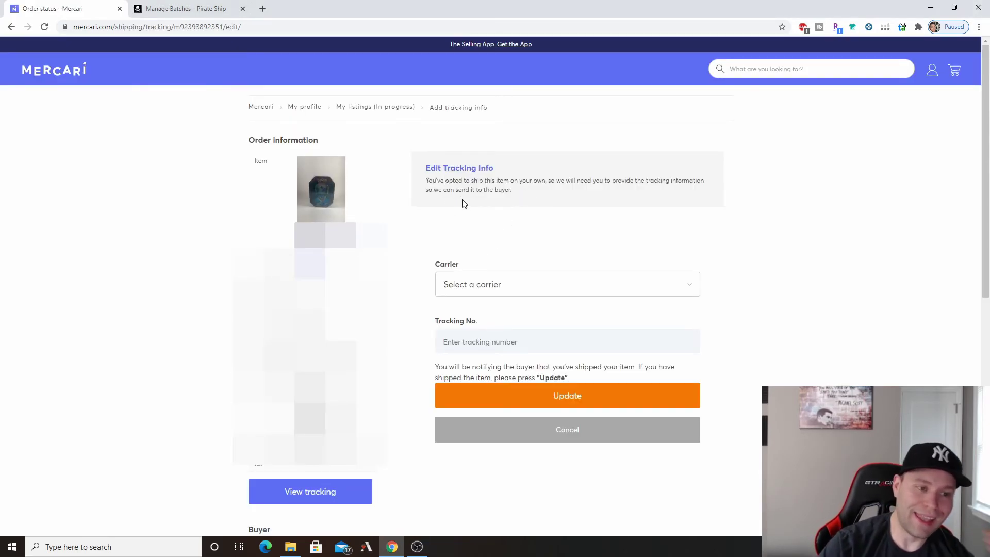
pyautogui.click(532, 290)
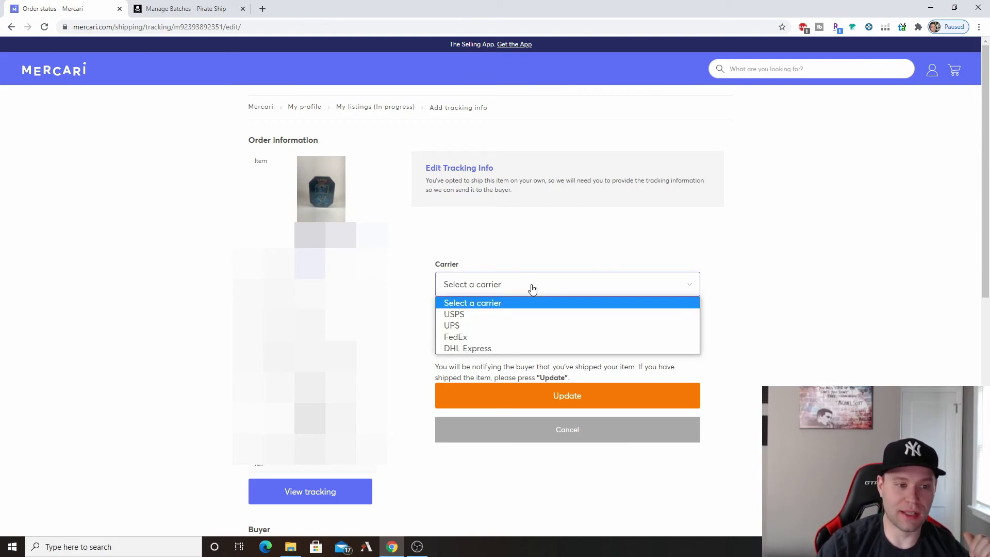
pyautogui.click(485, 314)
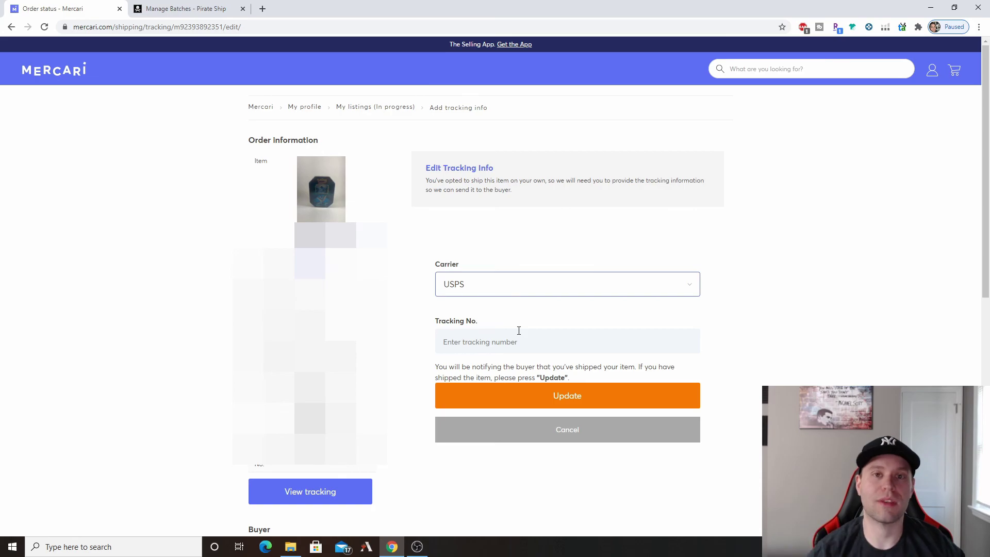
# Switch back to the Manage Batches - Pirate Ship tab
pyautogui.click(186, 9)
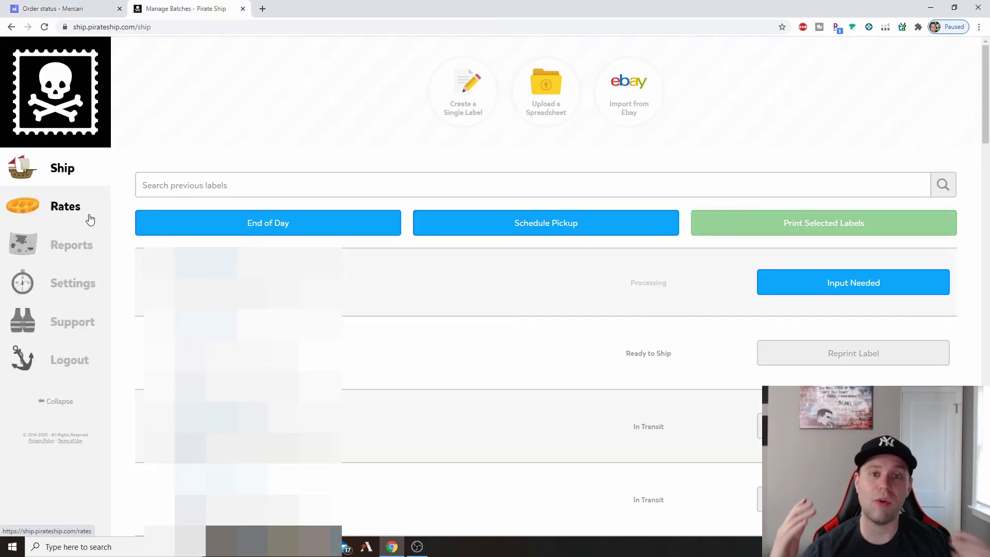